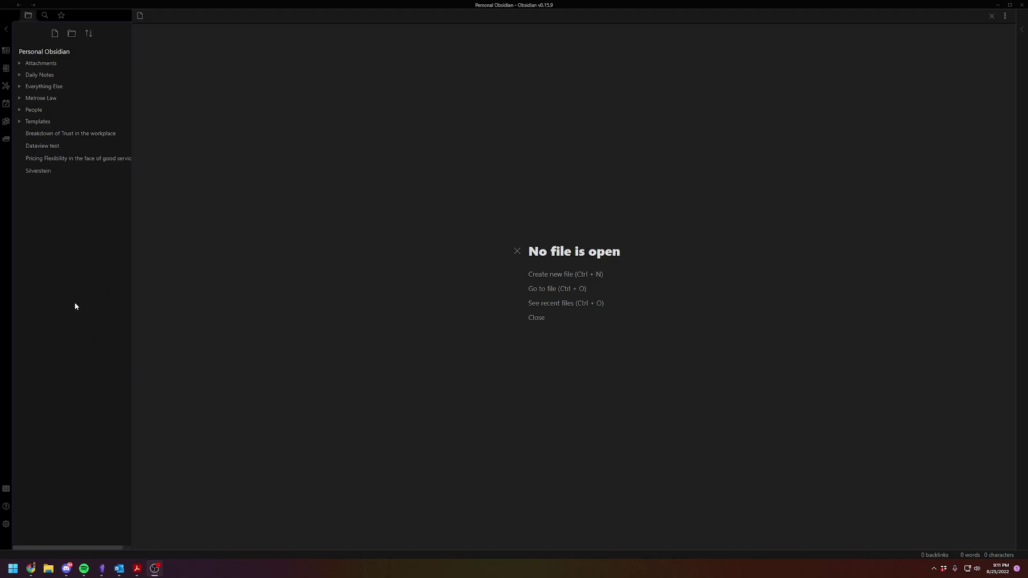
Bring the Obsidian window with the Personal vault into focus.
left_click(96, 257)
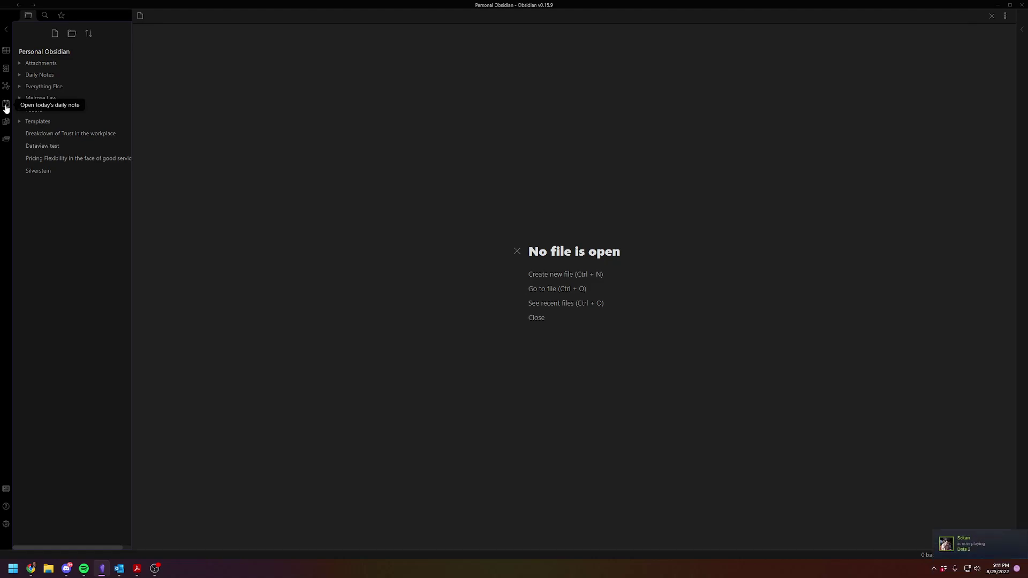
Create today's daily note 2022-08-25 and write 'This is my daily note.' as its first line.
left_click(6, 108)
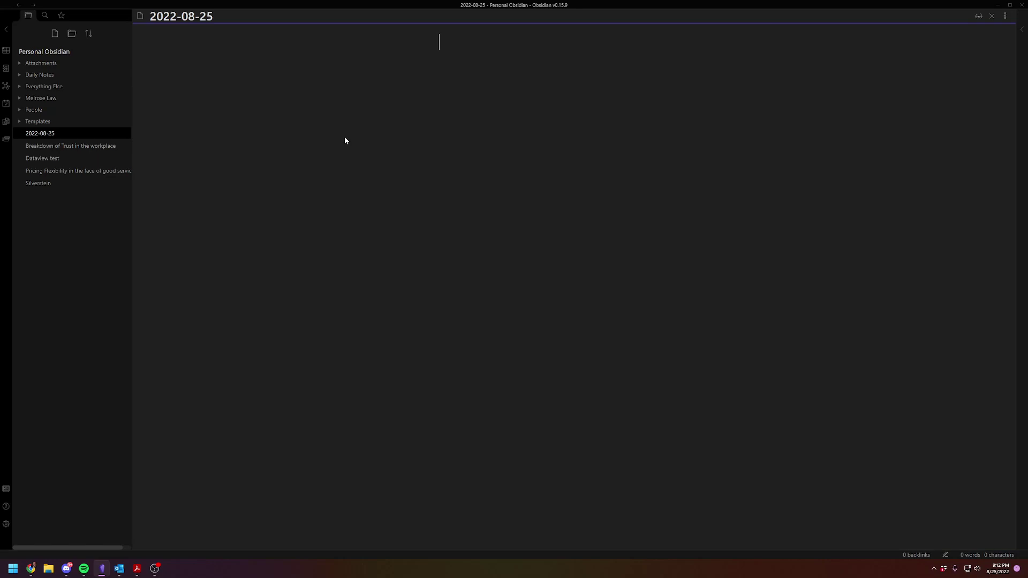
type("This is my daily note.")
key("Return")
key("Return")
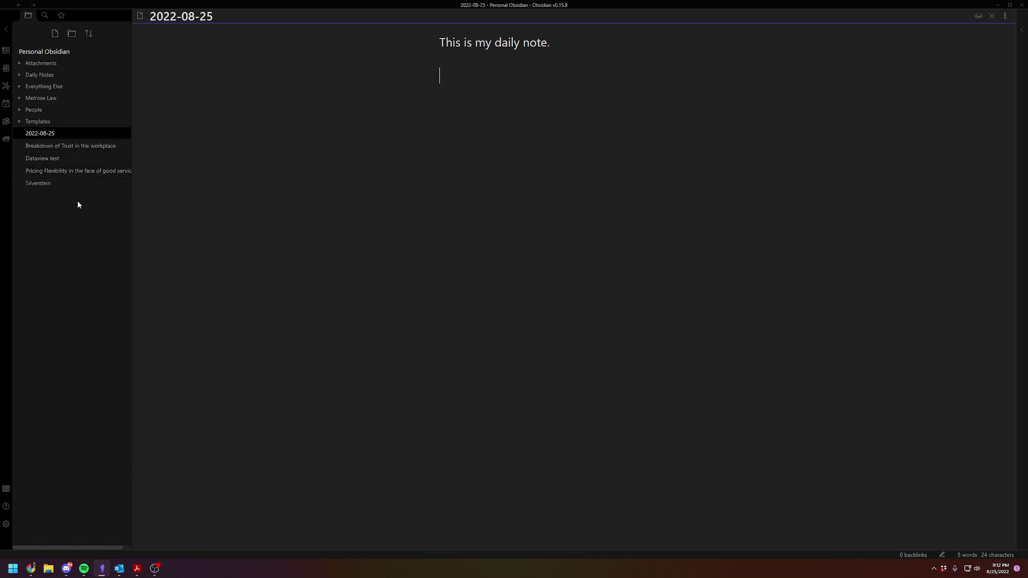
left_click(56, 174)
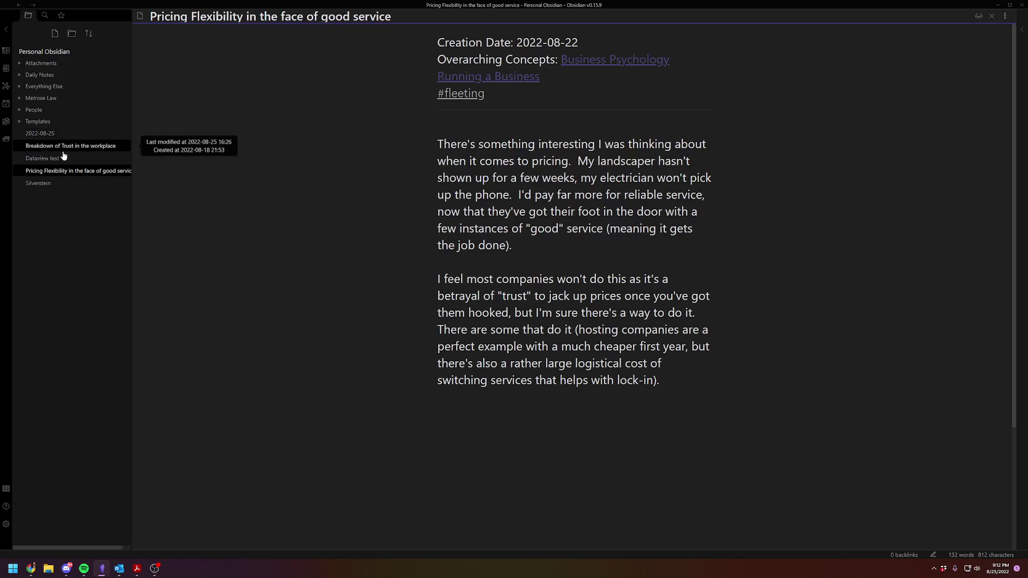
left_click(62, 147)
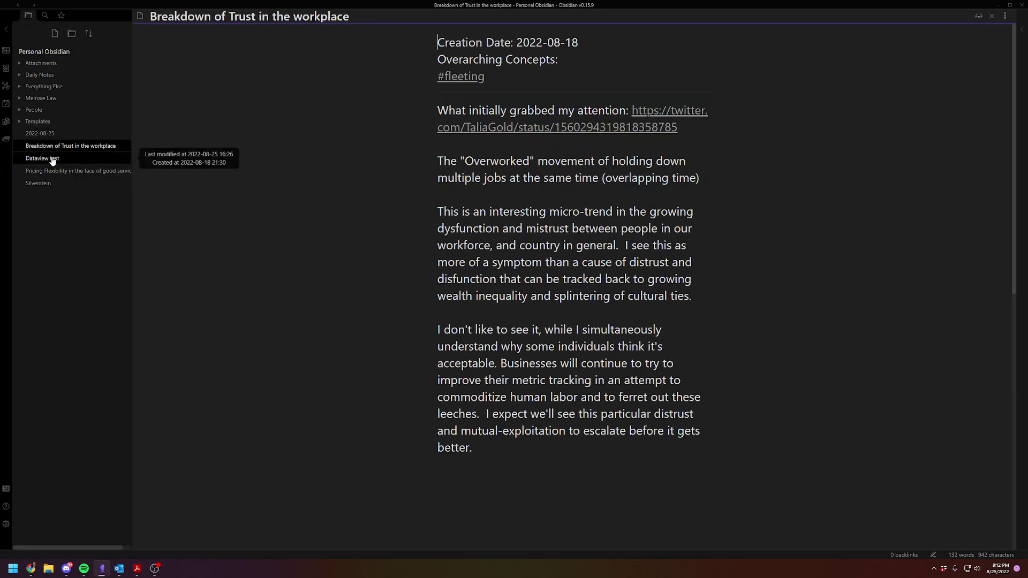
left_click(43, 159)
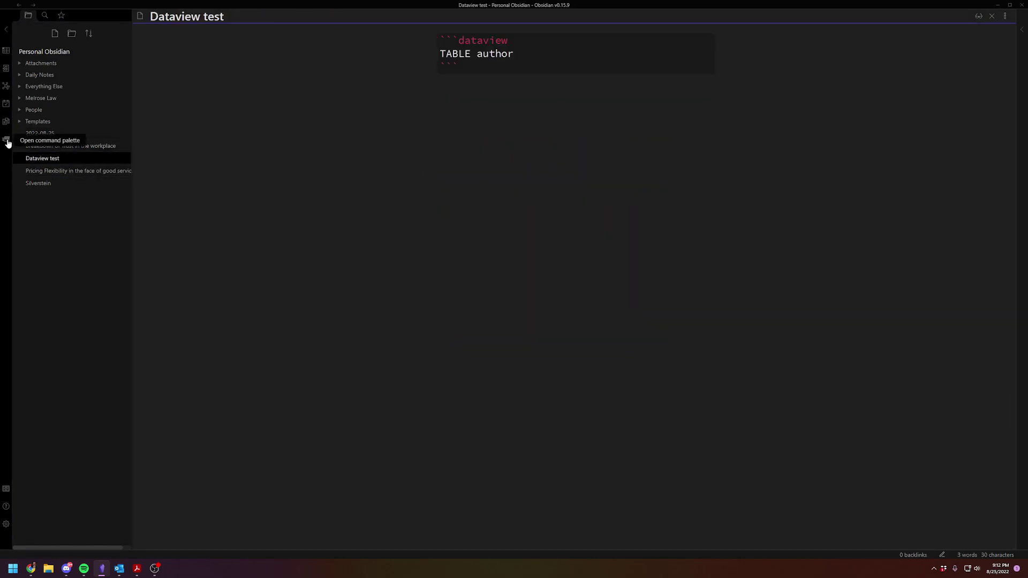
left_click(6, 105)
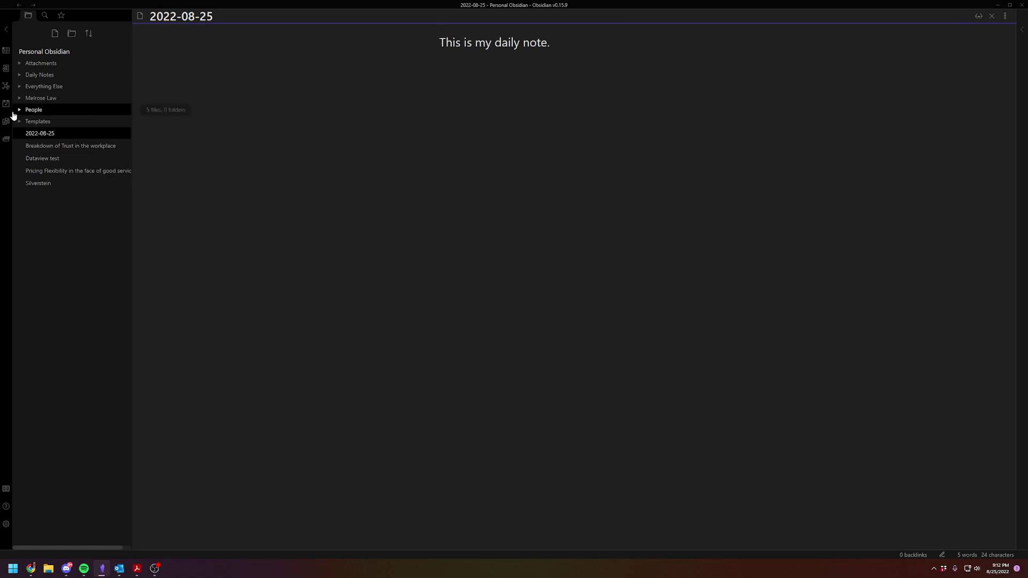
Add a second line 'Further musings.' below the first sentence.
left_click(562, 48)
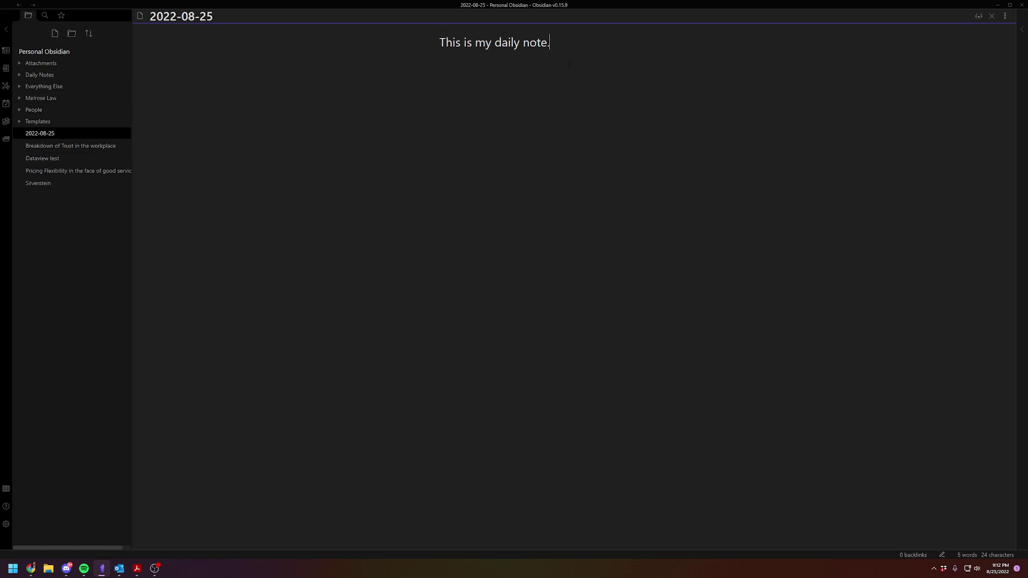
key("Return")
key("Return")
type("Further musings.")
Move the 2022-08-25 note into Daily Notes, where it becomes '2022-08-25 1'.
mouse_move(46, 137)
left_click_drag(60, 138, 48, 76)
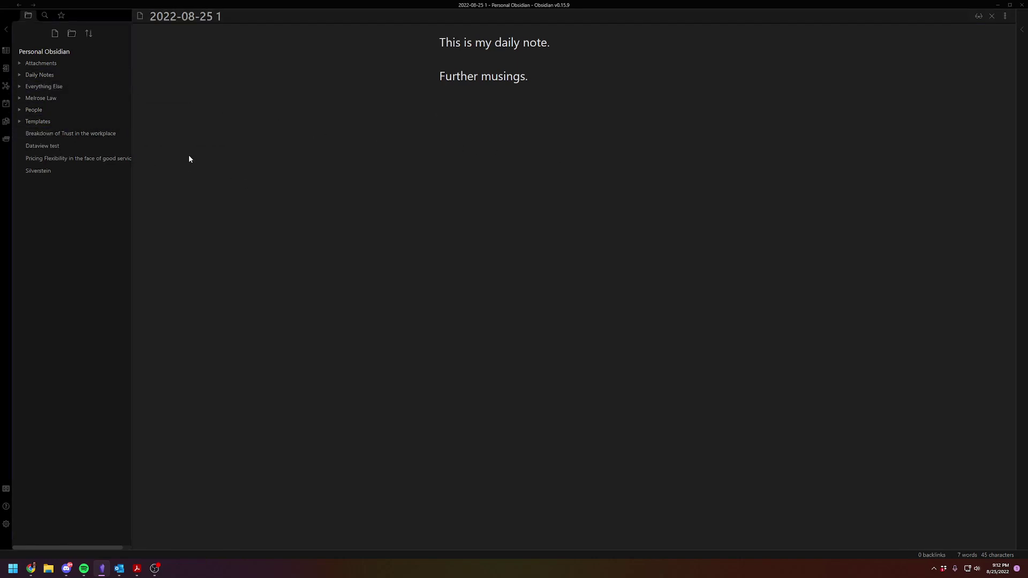
left_click(20, 75)
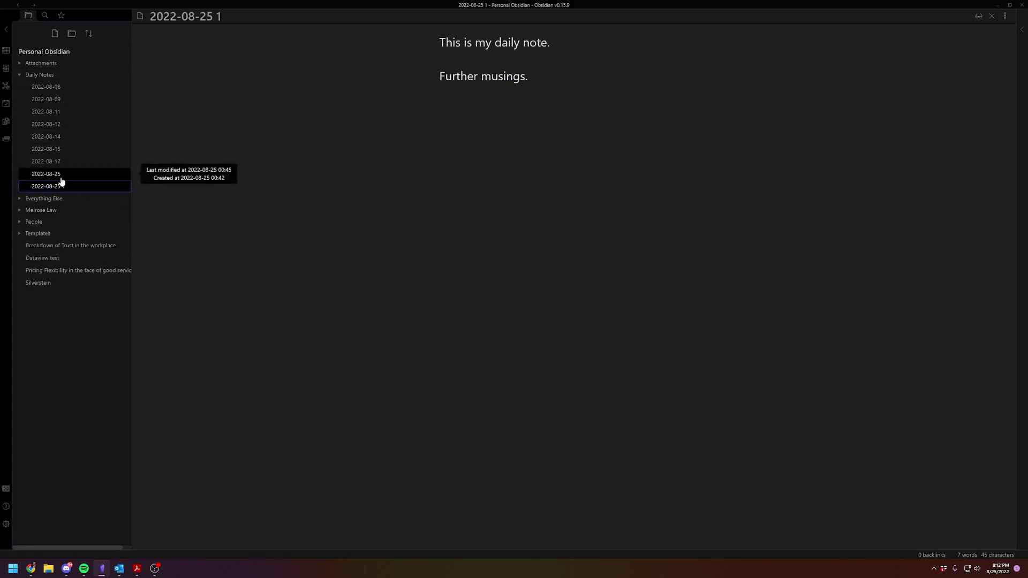
Create another 2022-08-25 daily note and move it into Daily Notes as '2022-08-25 2'.
left_click(21, 76)
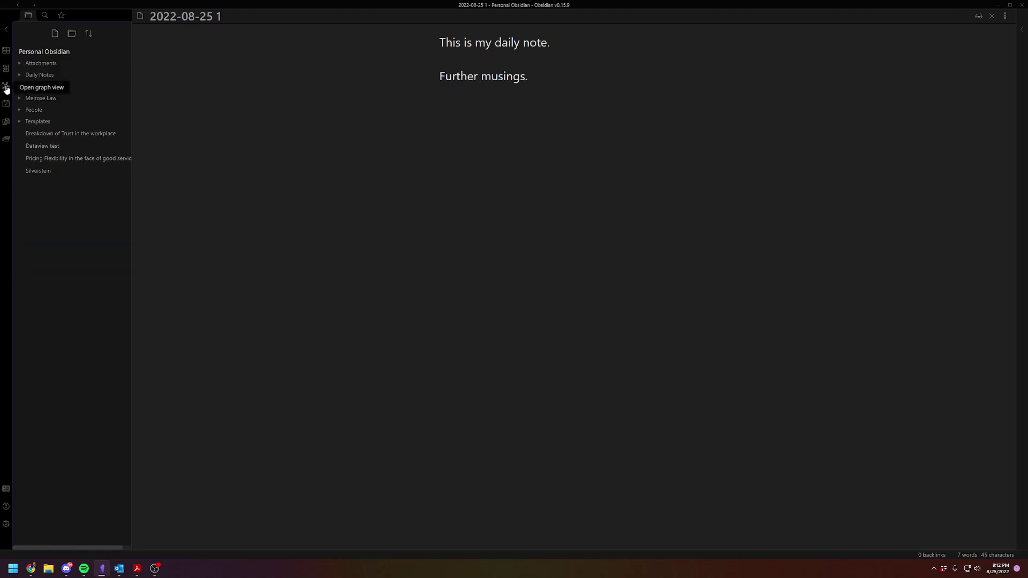
left_click(6, 104)
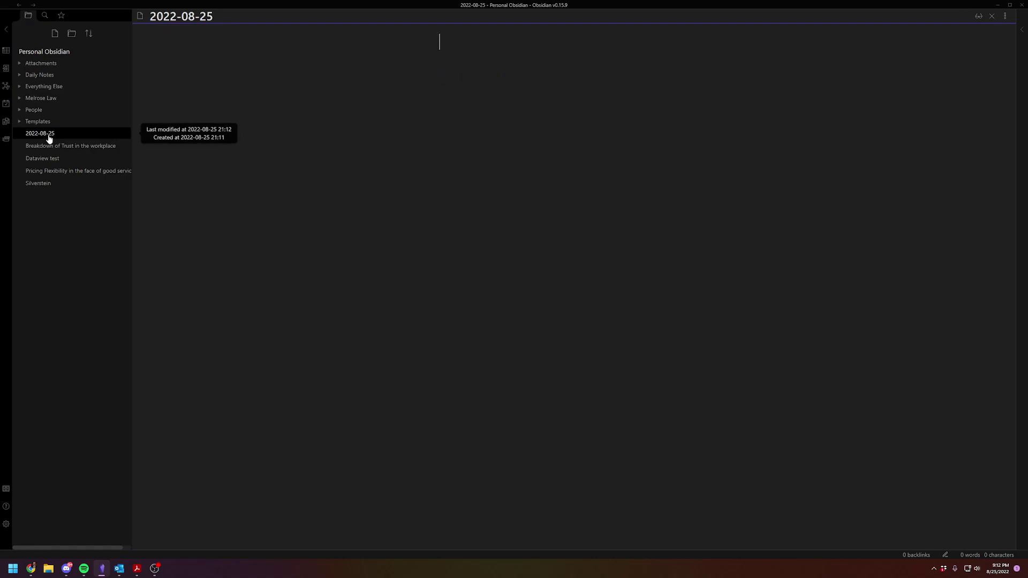
left_click_drag(48, 139, 65, 76)
left_click(45, 78)
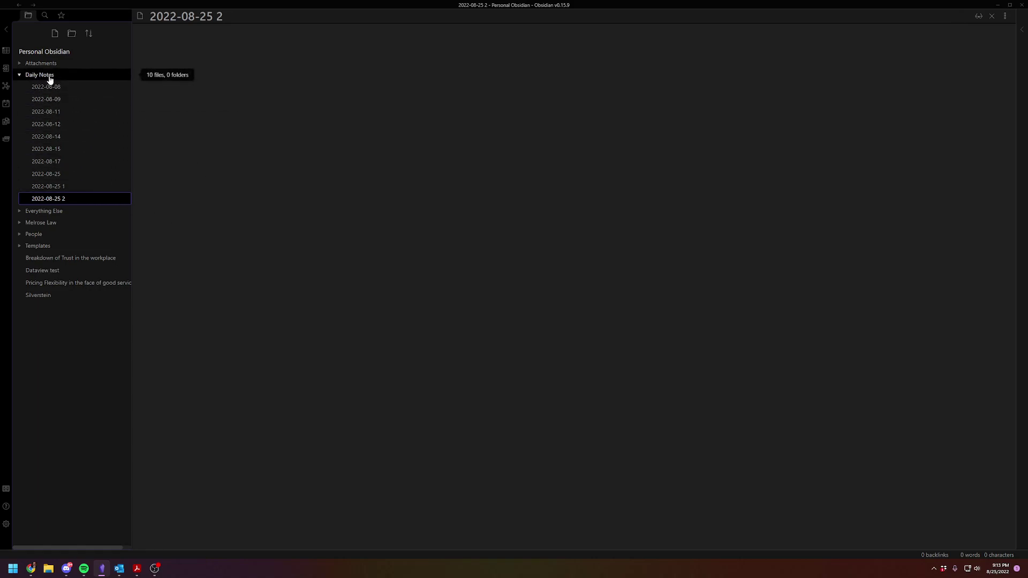
Collapse Daily Notes and create a new root note titled 'New topic'.
left_click(50, 77)
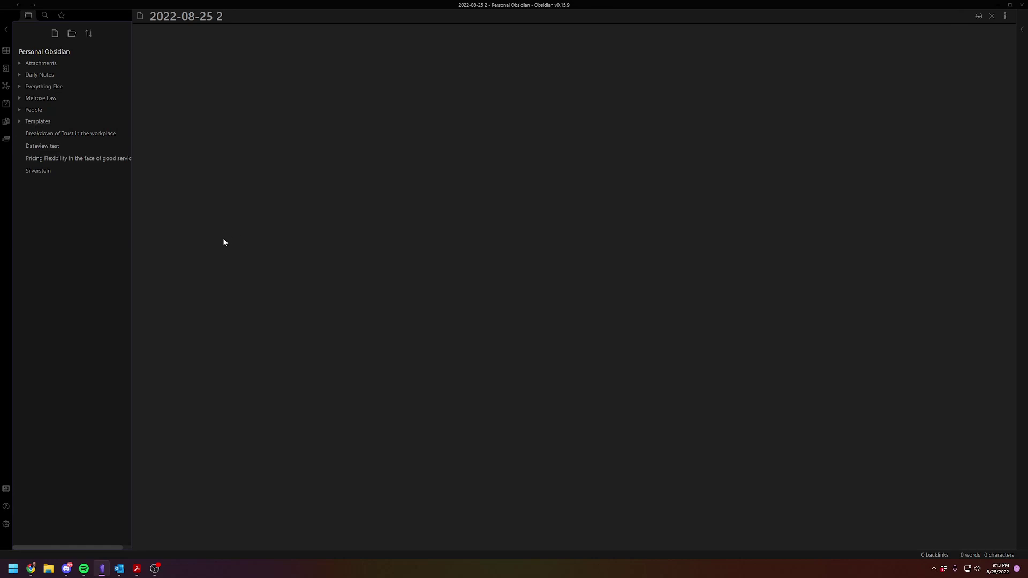
left_click(271, 244)
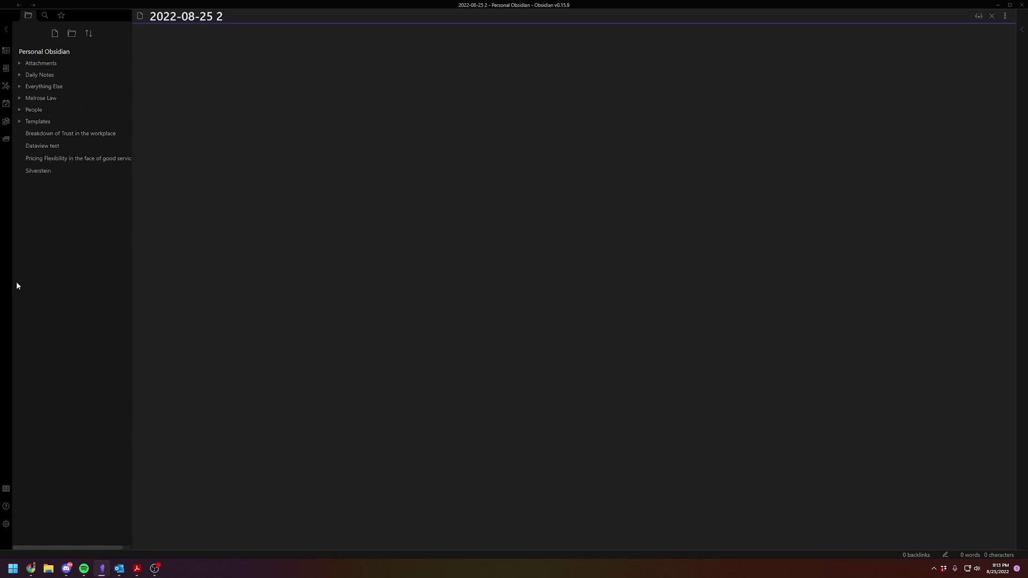
left_click(124, 232)
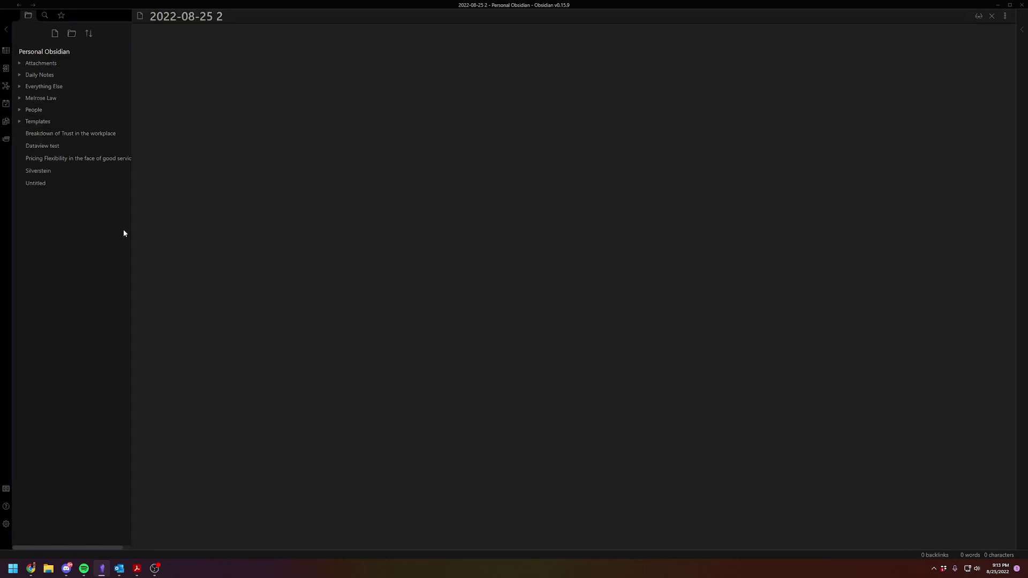
type("New topic")
key("Return")
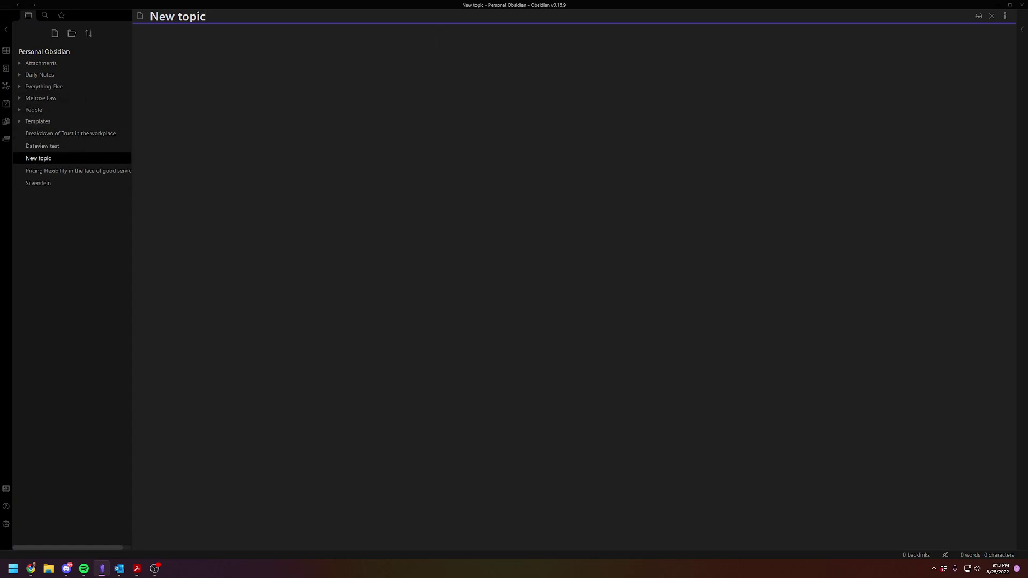
Insert the Fleeting template into New topic, add 'talk about', and create another 2022-08-25 note.
key("ctrl+p")
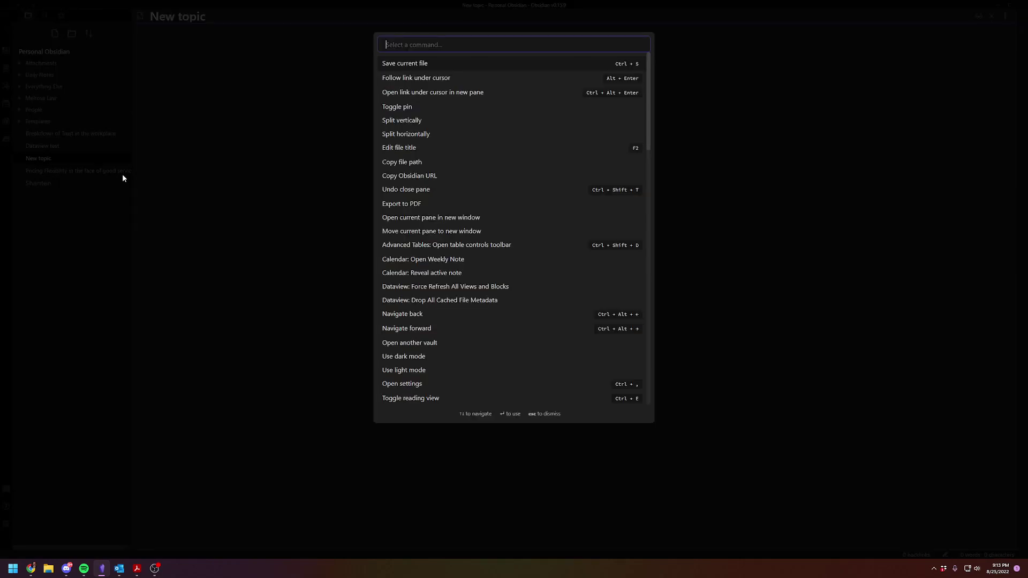
type("tem")
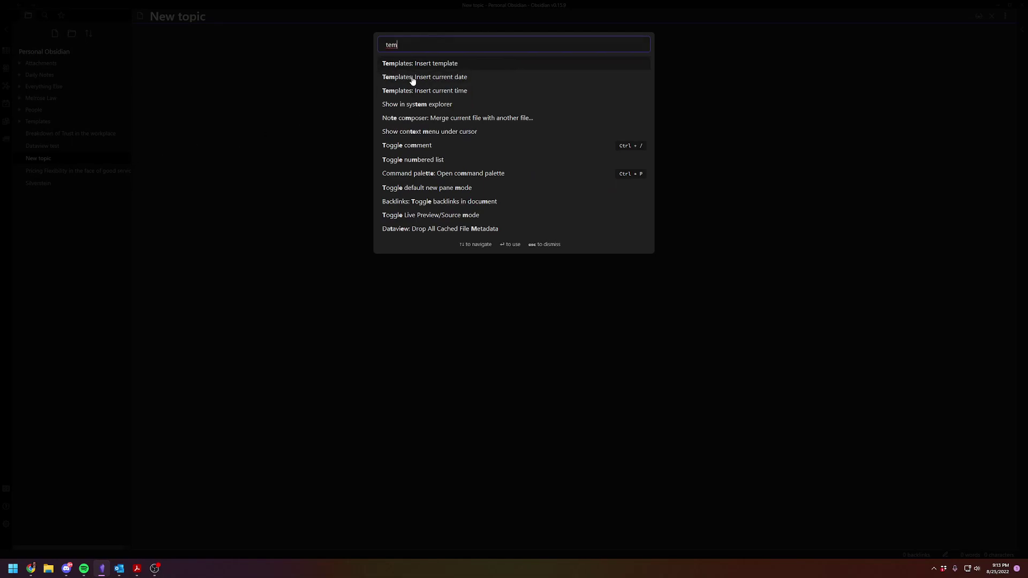
left_click(433, 63)
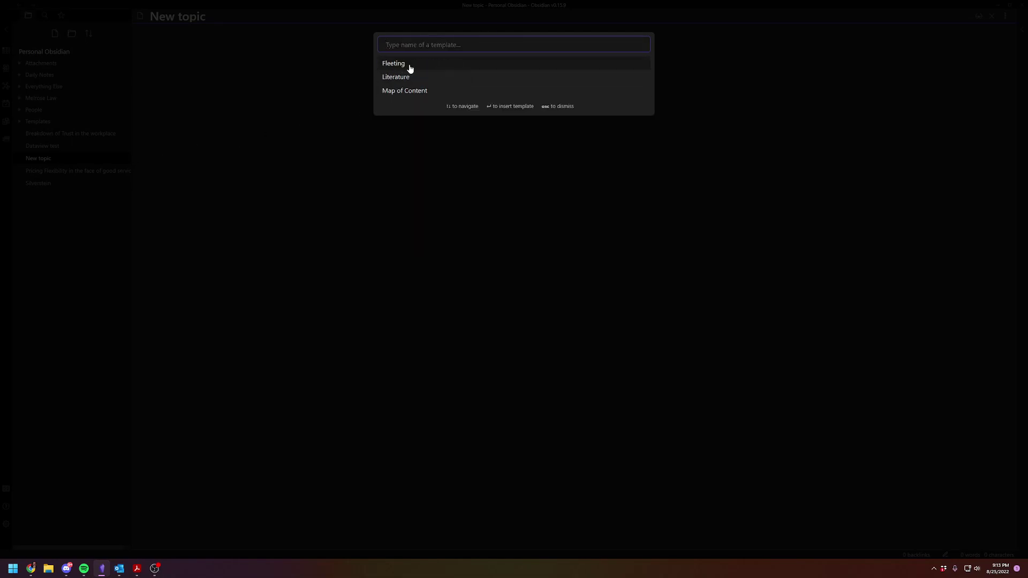
left_click(406, 65)
type("talk about")
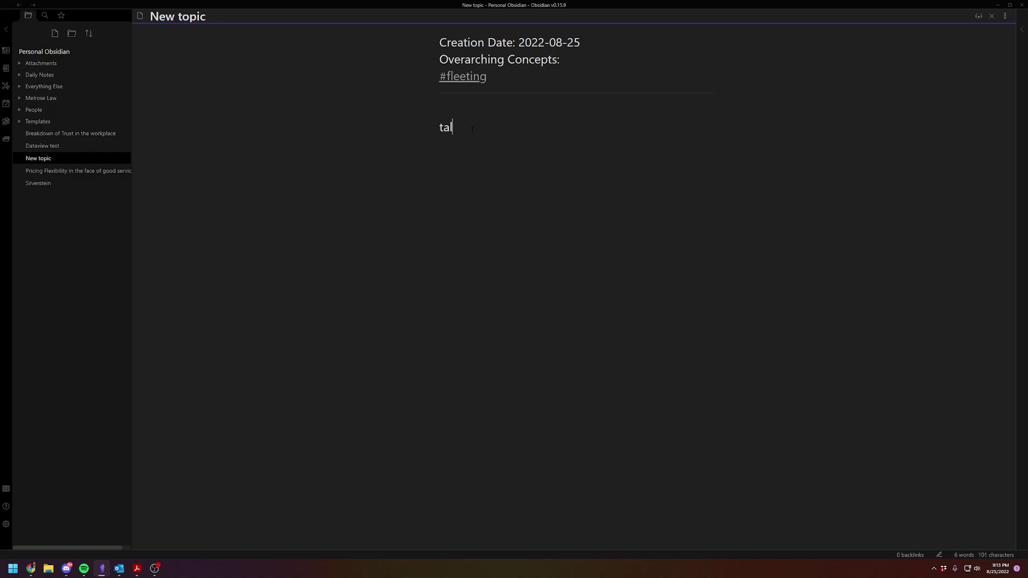
left_click(99, 233)
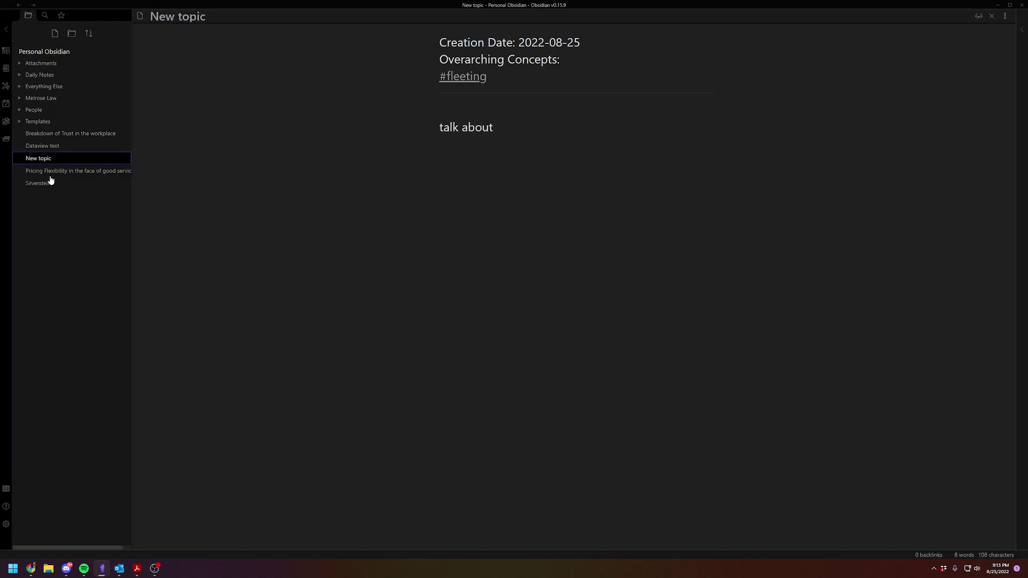
left_click(6, 103)
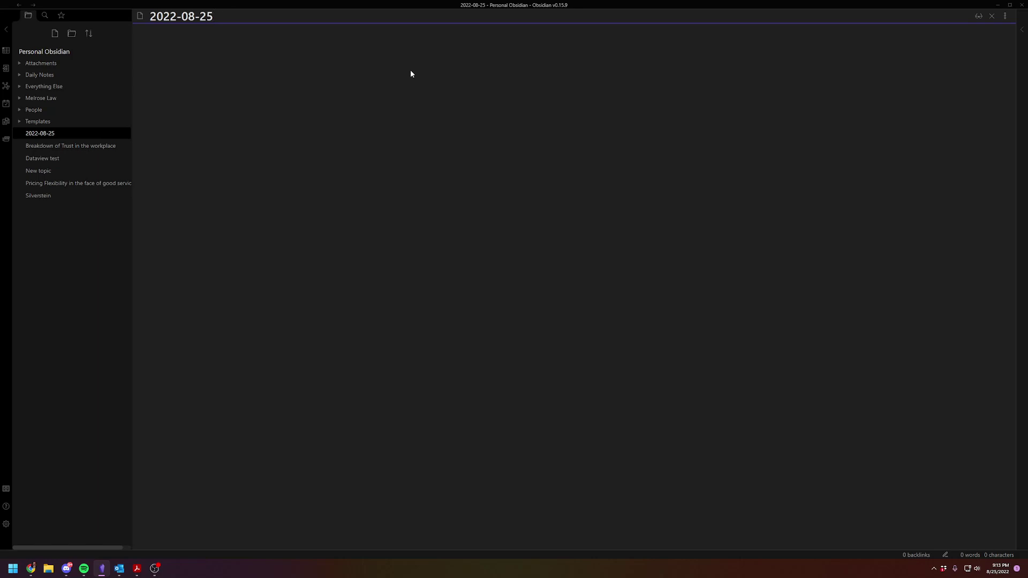
Retitle the new daily note '2022-08-25 - First', then create another 2022-08-25 daily note.
type("1")
key("BackSpace")
type("First")
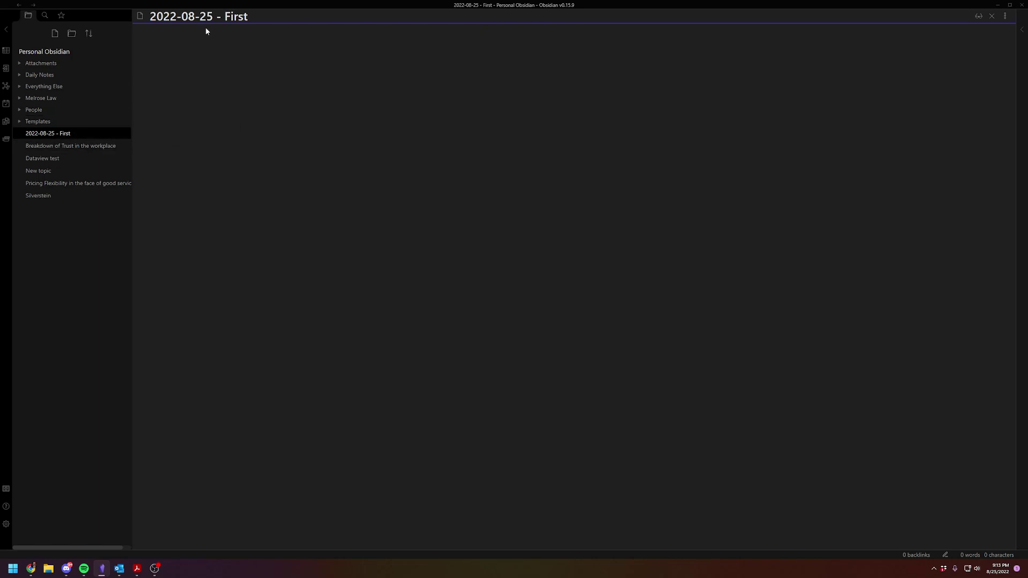
left_click(7, 107)
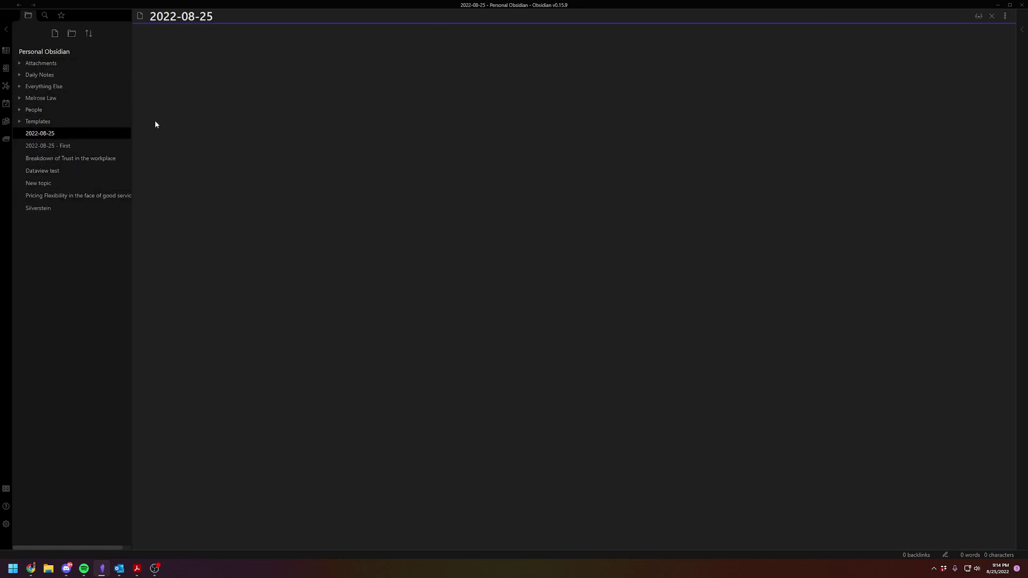
left_click(43, 75)
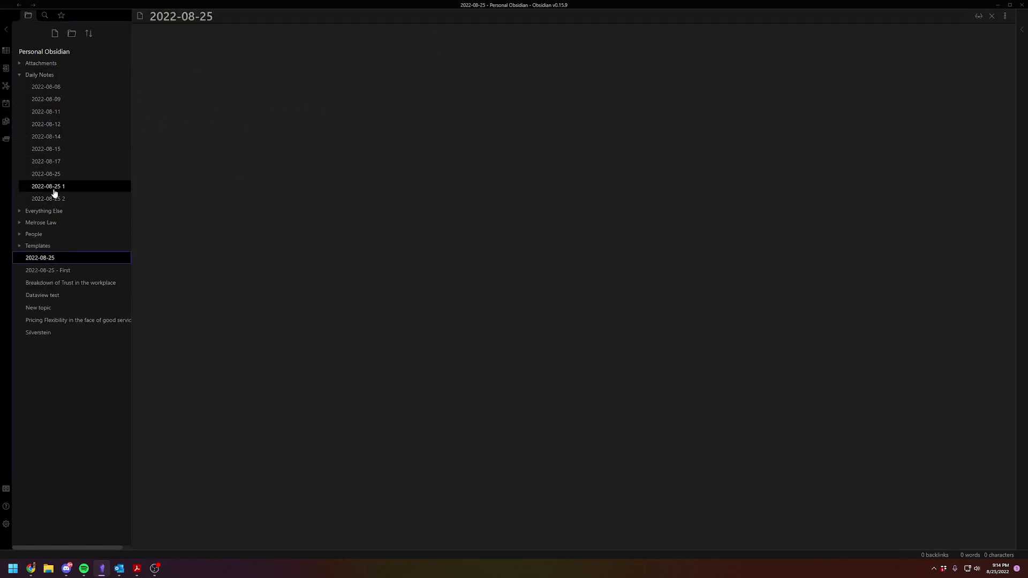
left_click(47, 76)
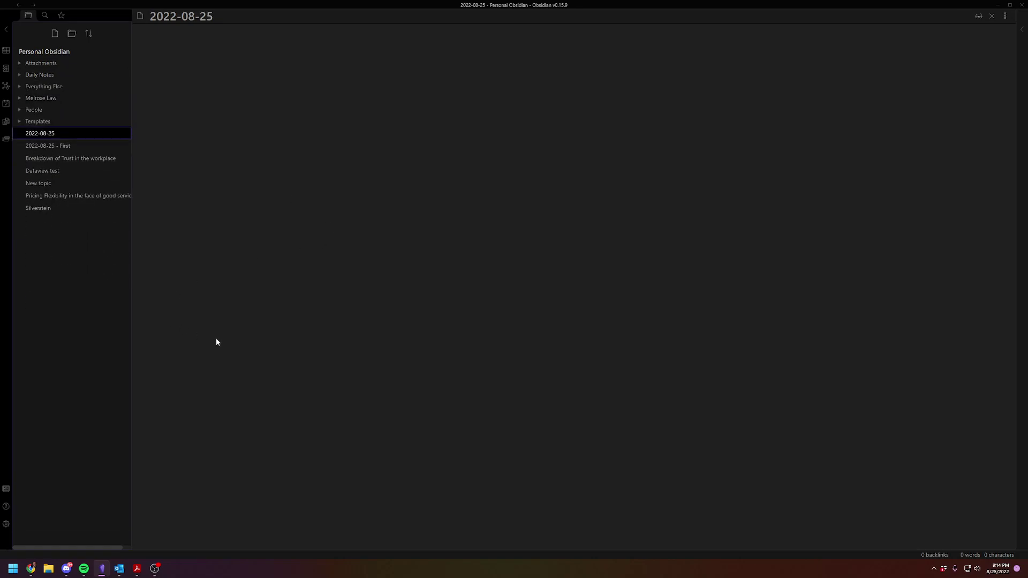